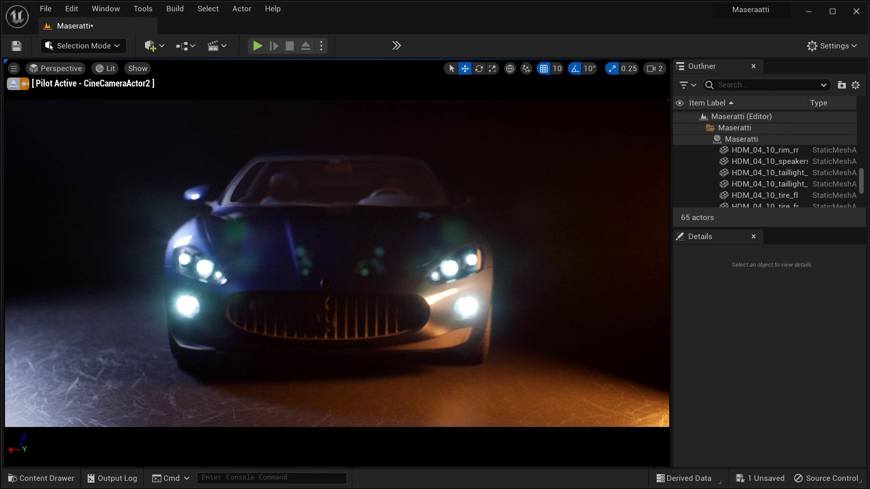
Select CineCameraActor2 and set its Manual Focus Distance to about 575.
left_click(706, 139)
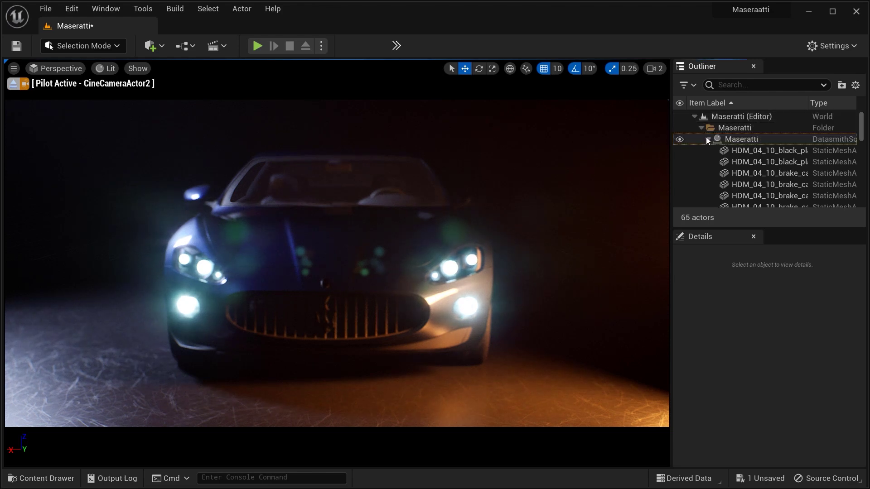
left_click(705, 139)
left_click(722, 173)
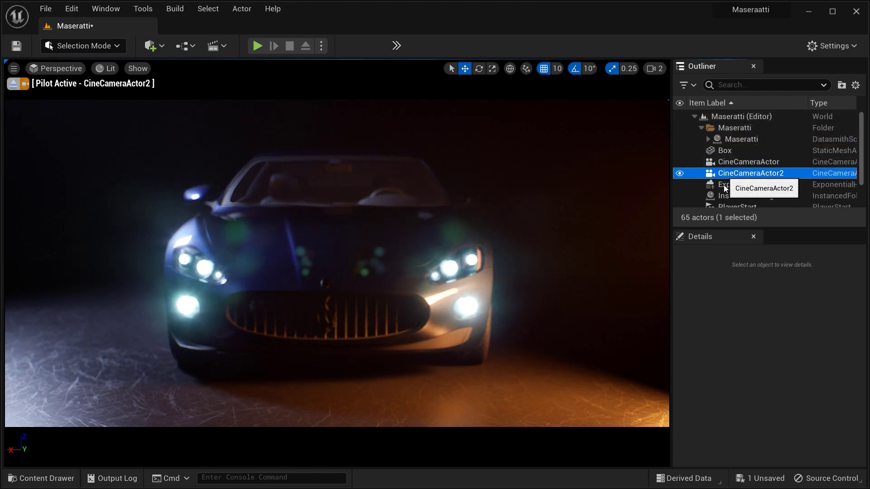
scroll(763, 378, "down", 2)
scroll(765, 362, "down", 2)
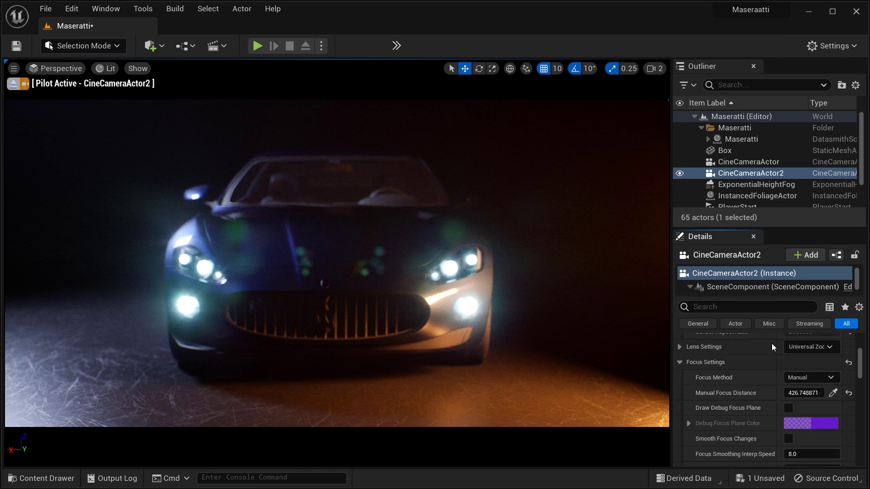
mouse_move(804, 393)
left_mouse_down()
mouse_move(819, 393)
mouse_move(807, 393)
left_mouse_up()
Reframe the piloted CineCameraActor2 on the car's front and set its Manual Focus Distance to about 394.
middle_click_drag(515, 231, 501, 233)
right_click_drag(501, 231, 523, 250)
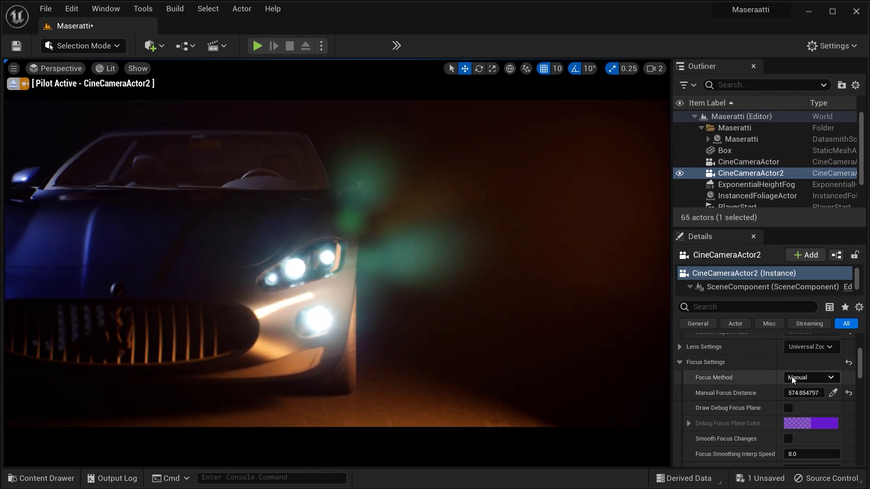
mouse_move(803, 392)
left_mouse_down()
mouse_move(820, 393)
mouse_move(812, 393)
left_mouse_up()
right_click_drag(592, 312, 547, 312)
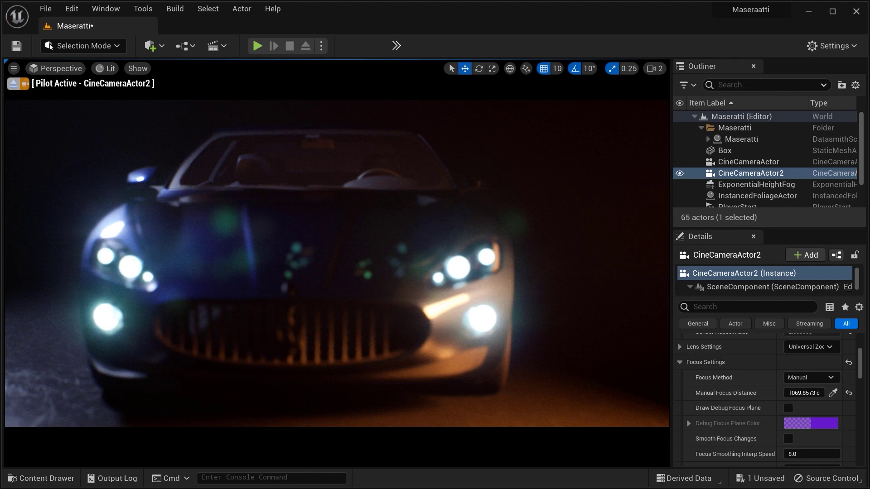
Stop piloting CineCameraActor2 and deselect it.
left_click(12, 84)
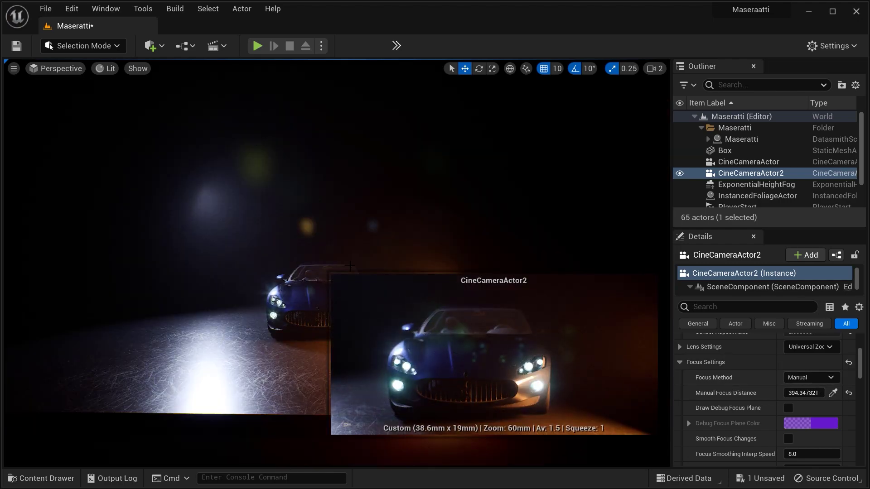
key("w")
right_click_drag(259, 248, 254, 265)
key("Escape")
key("w")
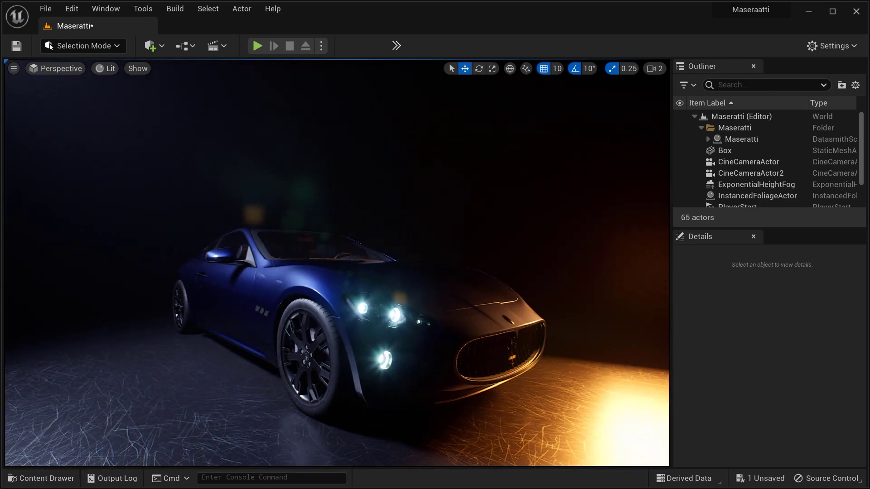
left_click(325, 309)
left_click(356, 311)
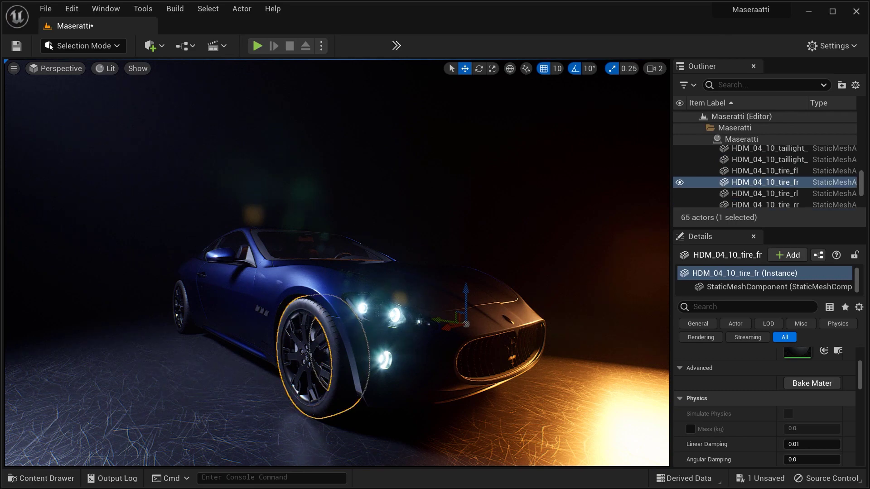
left_click(423, 346)
left_click(514, 352)
left_click(511, 355)
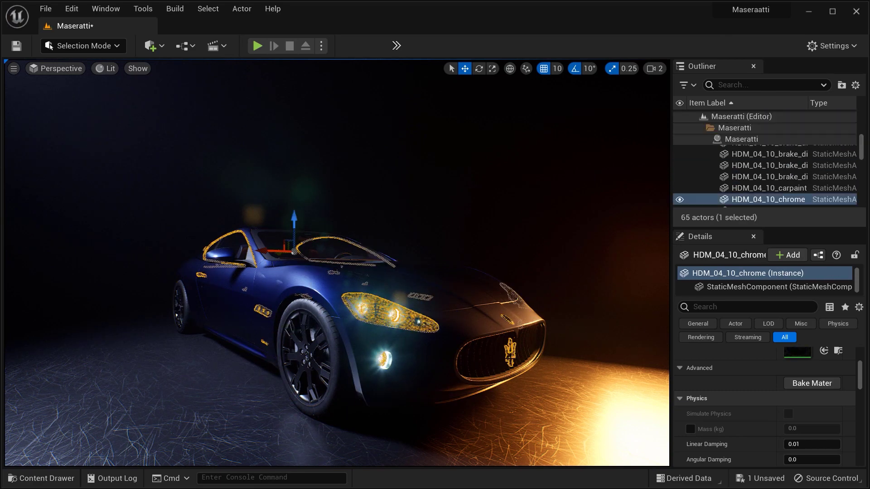
key("Escape")
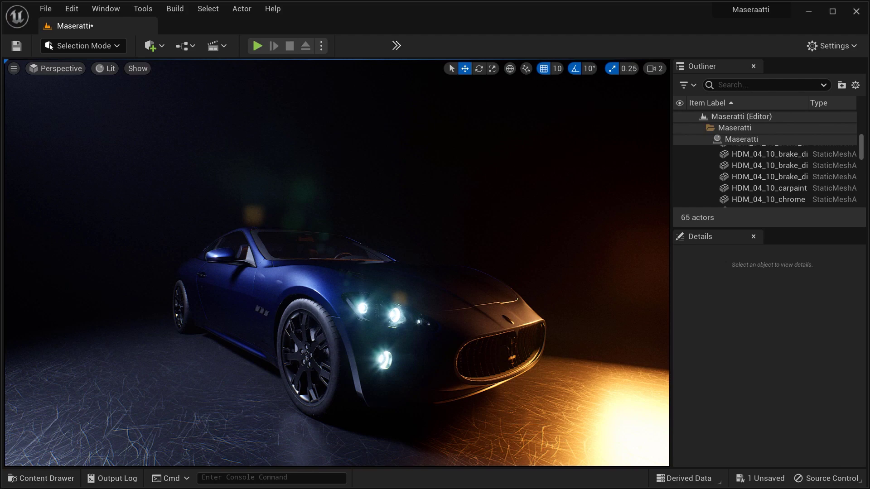
key("a")
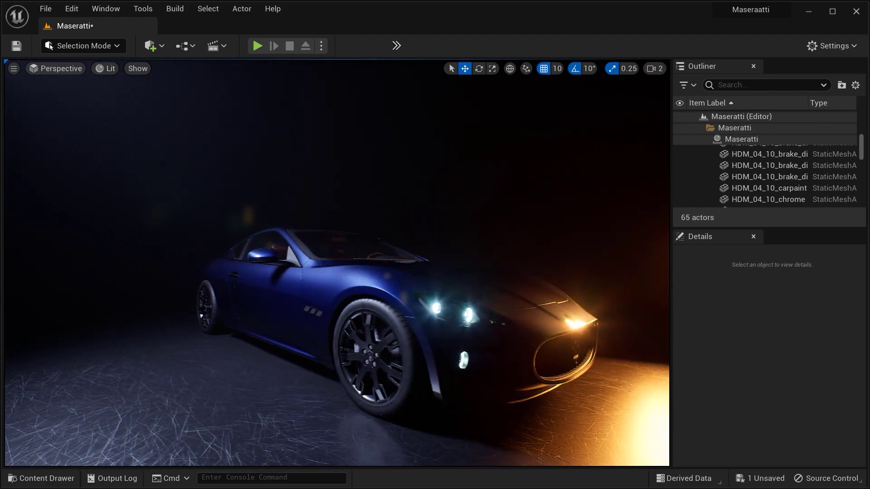
left_click(368, 331)
left_click(387, 308, "ctrl")
left_click(393, 349, "ctrl")
key("a")
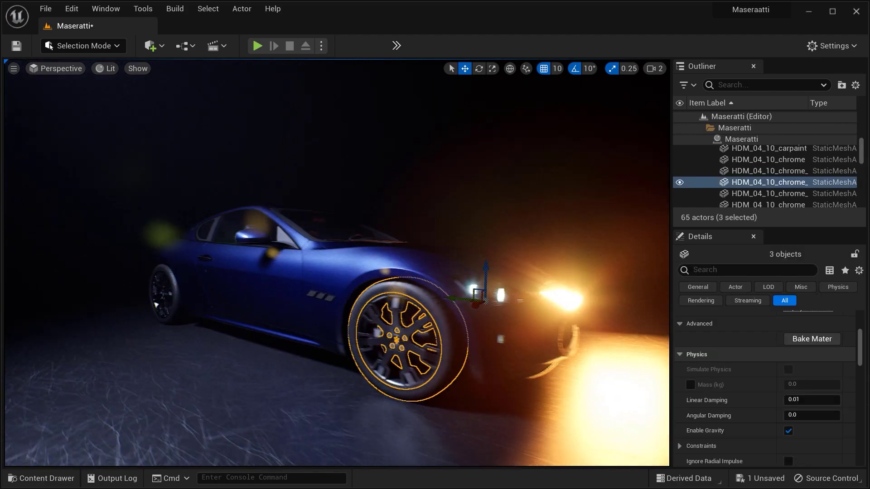
key("w")
left_click(286, 306, "ctrl")
left_click(265, 313, "ctrl")
left_click(265, 313, "ctrl")
left_click(266, 313, "ctrl")
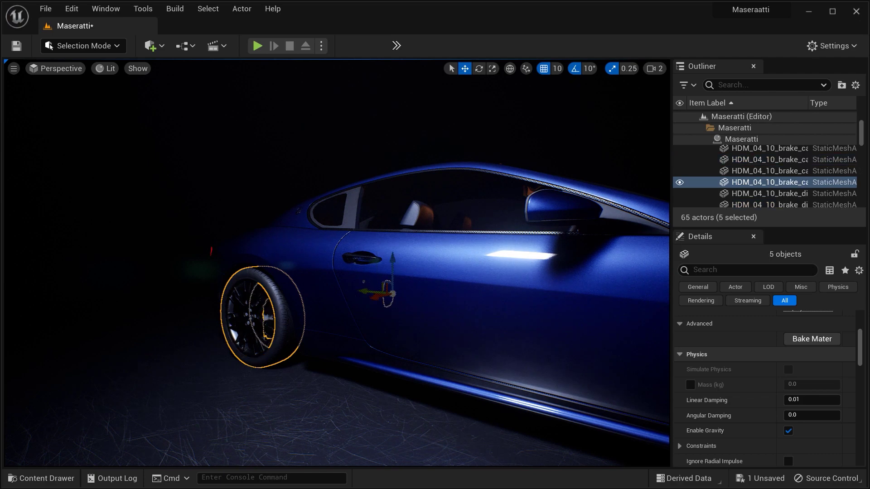
left_click(268, 313)
left_click(285, 312)
left_click(267, 304, "ctrl")
left_click(252, 317, "ctrl")
right_click_drag(252, 317, 426, 362)
key("Escape")
Select the tires, rims and chrome hub parts of the car's front-right and rear-right wheels together.
left_click(430, 363)
left_click(392, 372, "ctrl")
left_click(350, 370, "ctrl")
key("a")
right_click_drag(283, 352, 317, 352)
left_click(283, 352, "ctrl")
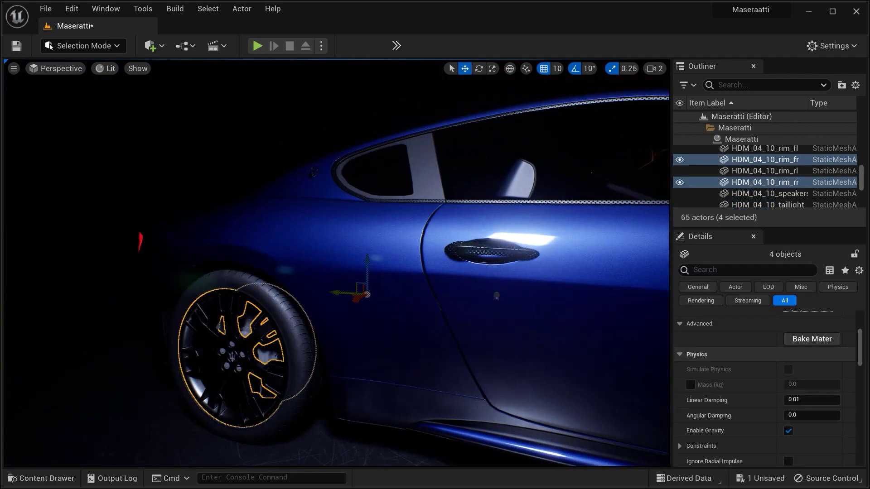
left_click(238, 355, "ctrl")
left_click(301, 301, "ctrl")
Add the front-left wheel's tire, rim and chrome hub parts to the selection.
right_click_drag(300, 301, 317, 323)
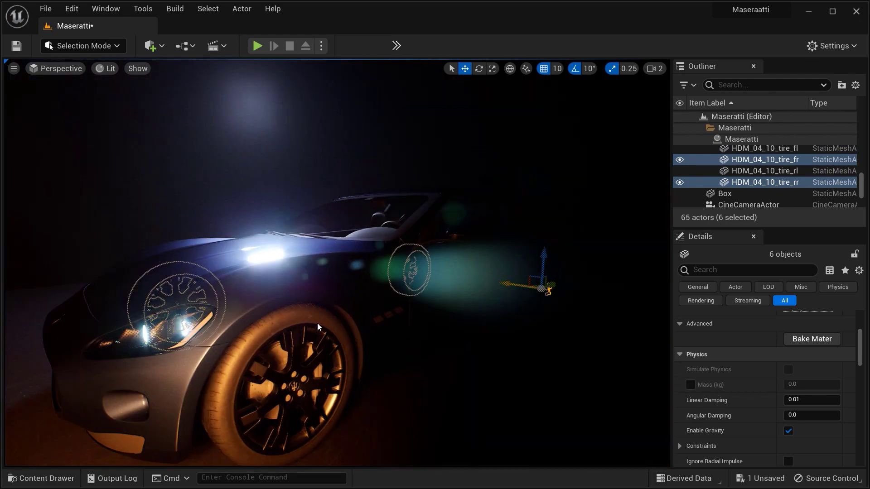
left_click(317, 323, "ctrl")
left_click(288, 355, "ctrl")
left_click(257, 391, "ctrl")
right_click_drag(258, 391, 313, 385)
Add the rear-left wheel's tire and rim to the selection, switching temporarily to Unlit view and back to Lit.
left_click(105, 68)
left_click(134, 112)
left_click(404, 318, "ctrl")
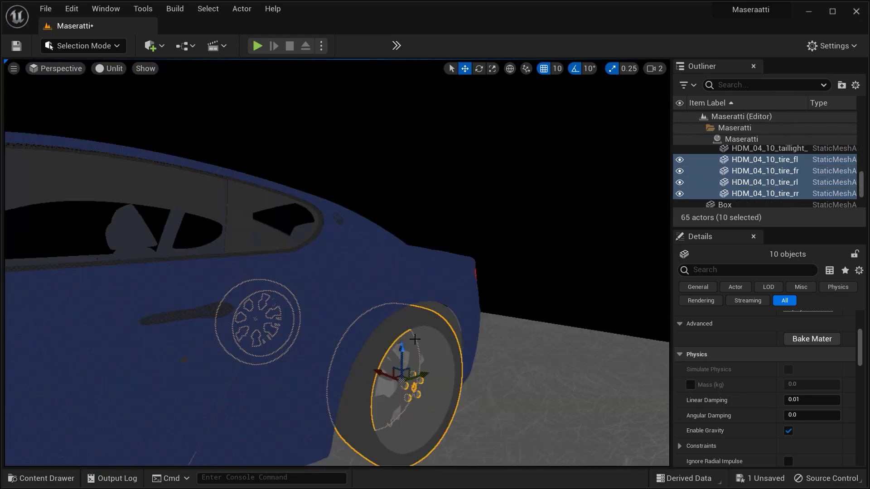
left_click(413, 338, "ctrl")
left_click(101, 68)
left_click(132, 99)
right_click_drag(335, 263, 357, 261)
mouse_move(415, 304)
right_mouse_down()
mouse_move(401, 304)
mouse_move(414, 304)
right_mouse_up()
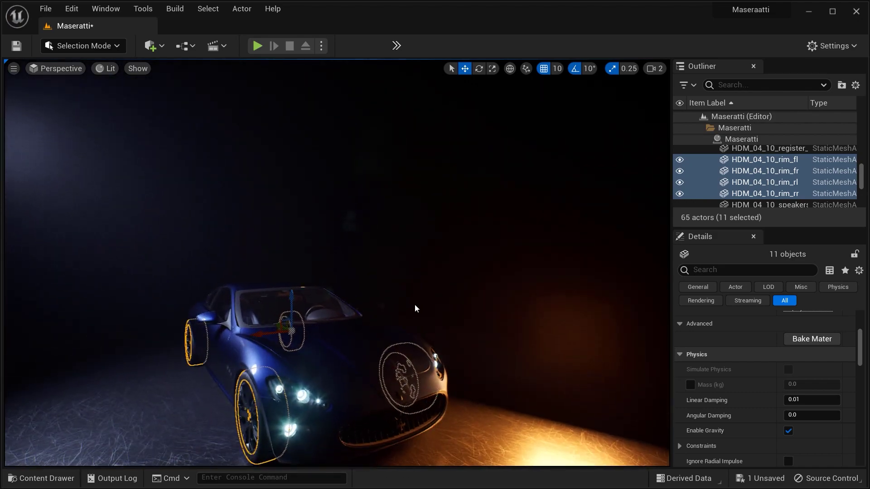
Merge the selected wheel actors into one static mesh saved as Tires in the Car_Tires folder.
left_click(236, 9)
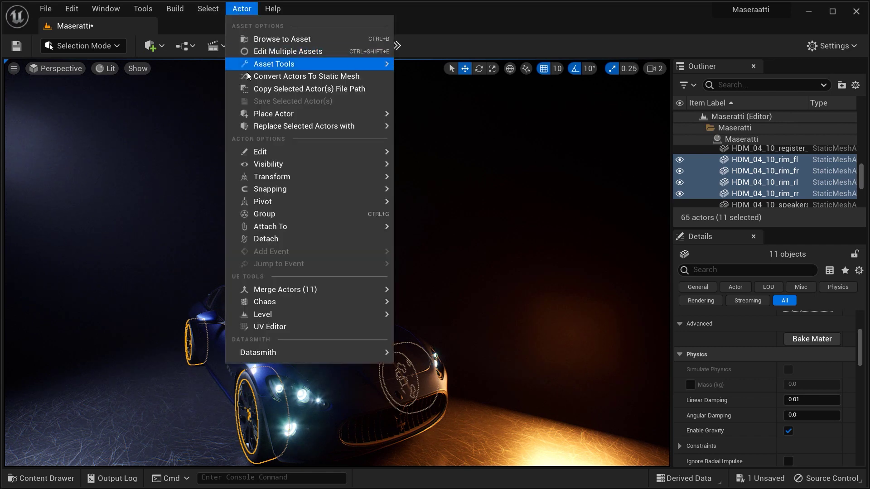
mouse_move(320, 293)
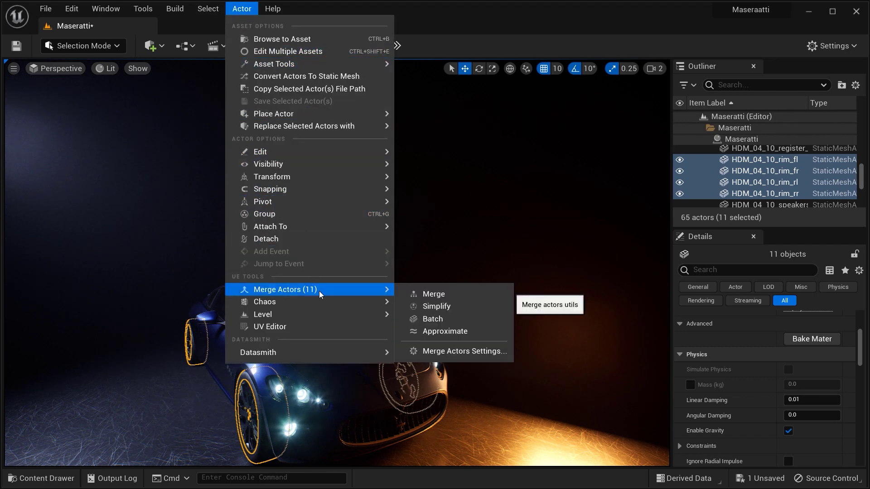
left_click(422, 296)
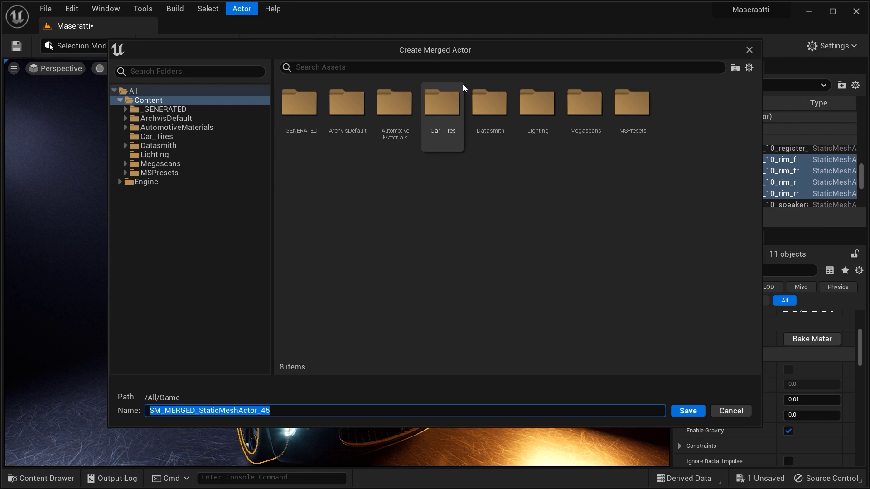
left_click(436, 102)
double_click(434, 102)
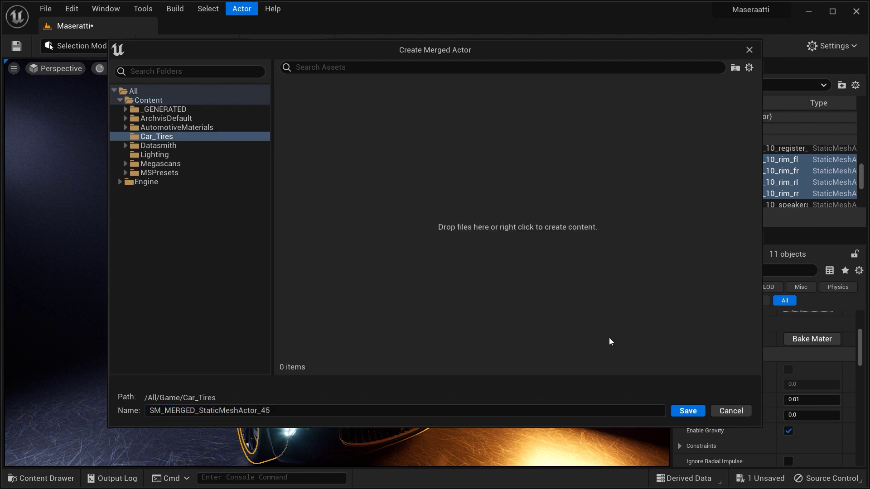
left_click(306, 414)
type("Tires")
key("Return")
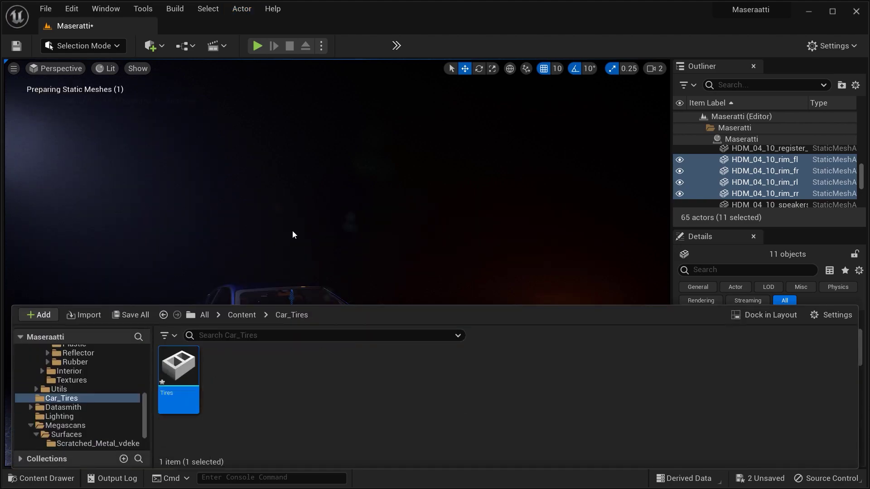
Open the merged Tires static mesh from the Car_Tires folder for editing.
right_click_drag(292, 230, 267, 244)
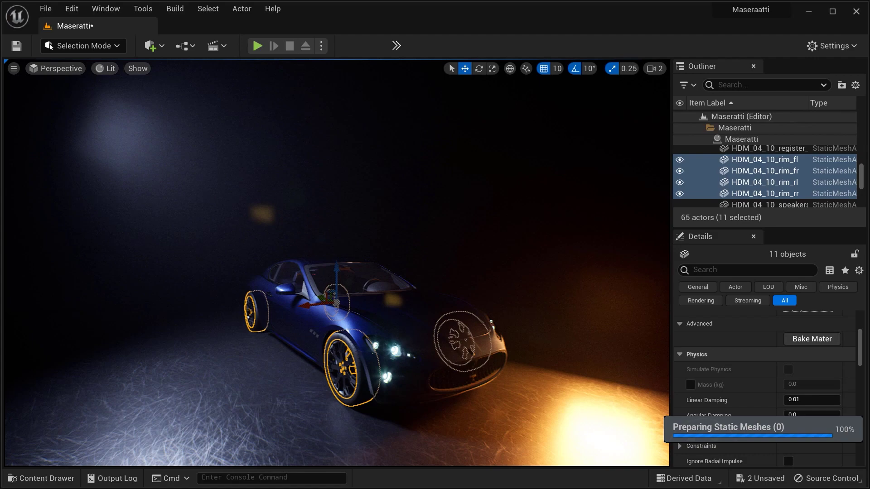
key("ctrl+space")
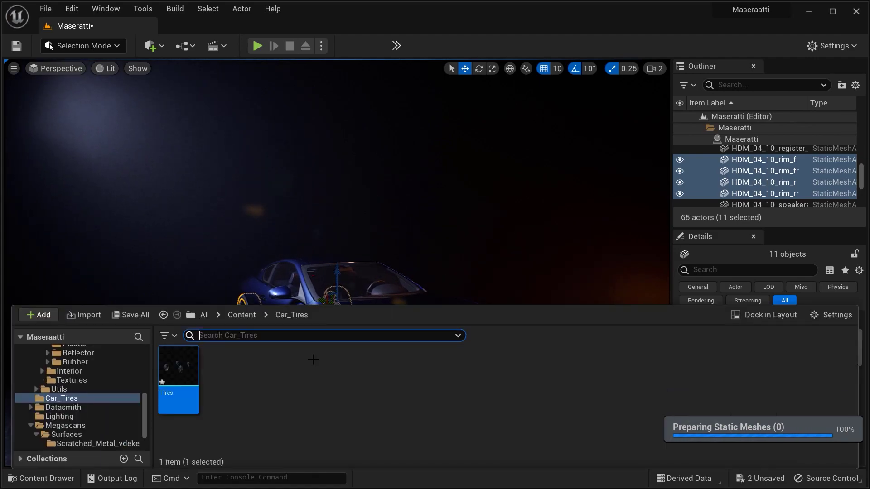
double_click(188, 370)
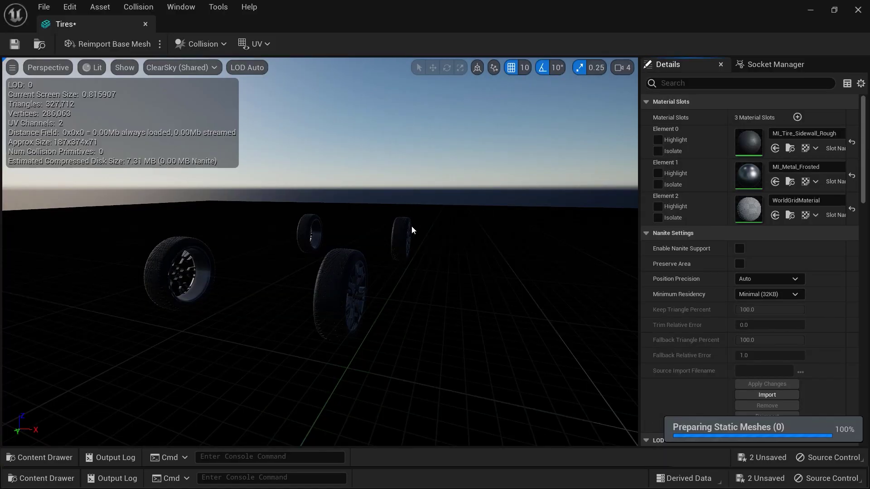
Set the mesh editor's viewport camera speed to 2 and adjust the preview for a close look at the wheels.
right_click_drag(411, 227, 448, 227)
left_click(620, 67)
left_click(631, 95)
key("w")
key("w")
right_click_drag(518, 211, 518, 199)
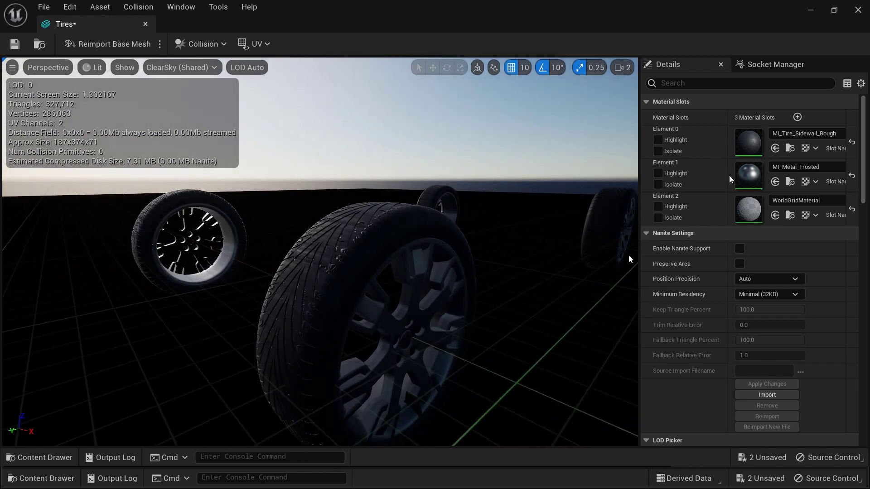
right_click_drag(709, 183, 706, 205)
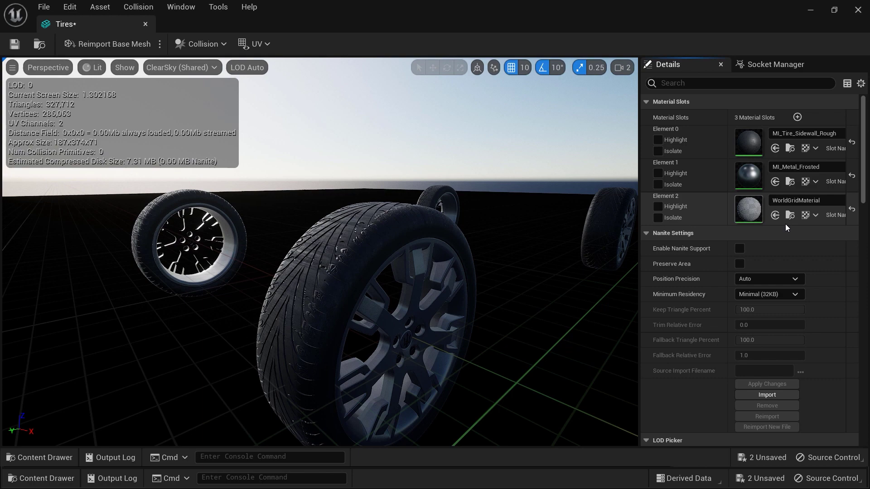
Highlight material Element 2 on the Tires mesh and examine which wheel parts use it.
left_click(658, 207)
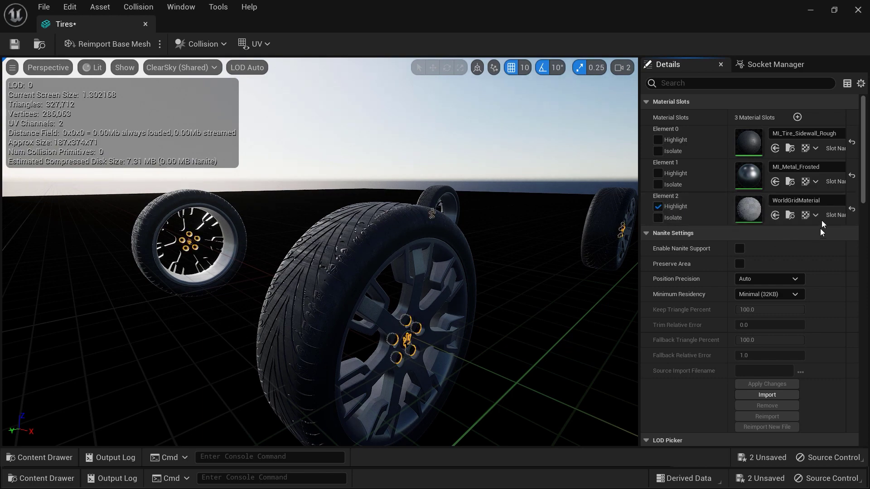
key("d")
right_click_drag(506, 305, 501, 295)
left_click_drag(517, 277, 516, 264)
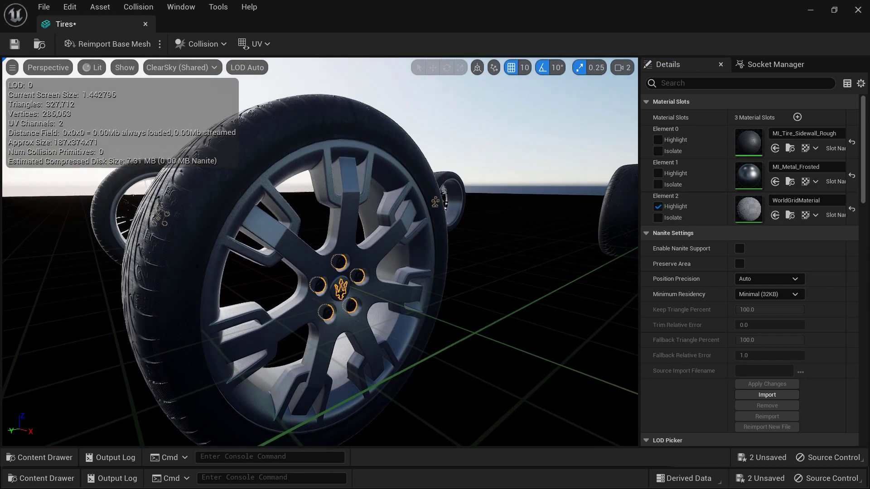
Assign the MI_Metal_Wear_02 material to Element 2 of the Tires mesh and check it on the wheel hub.
left_click(779, 199)
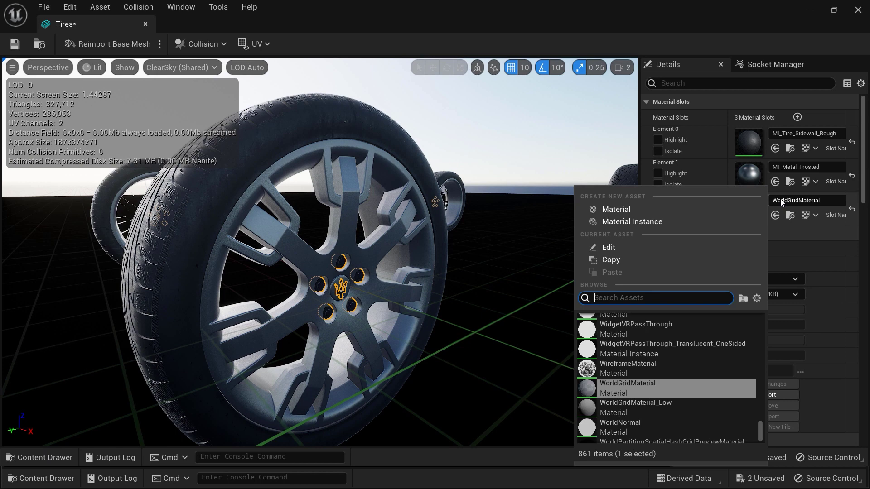
type("metal")
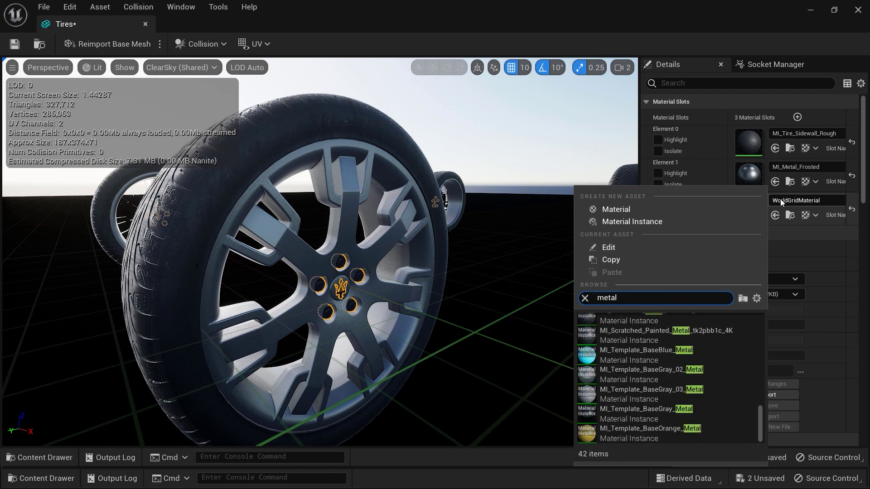
scroll(681, 330, "up", 5)
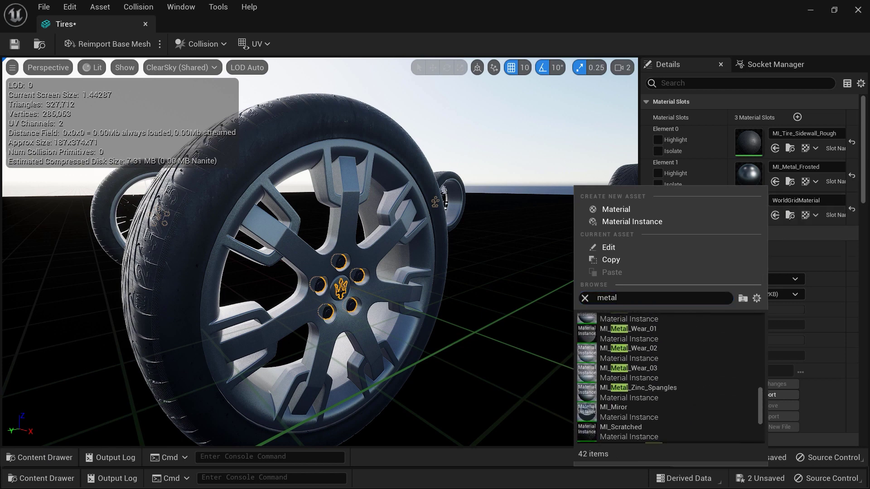
left_click(659, 362)
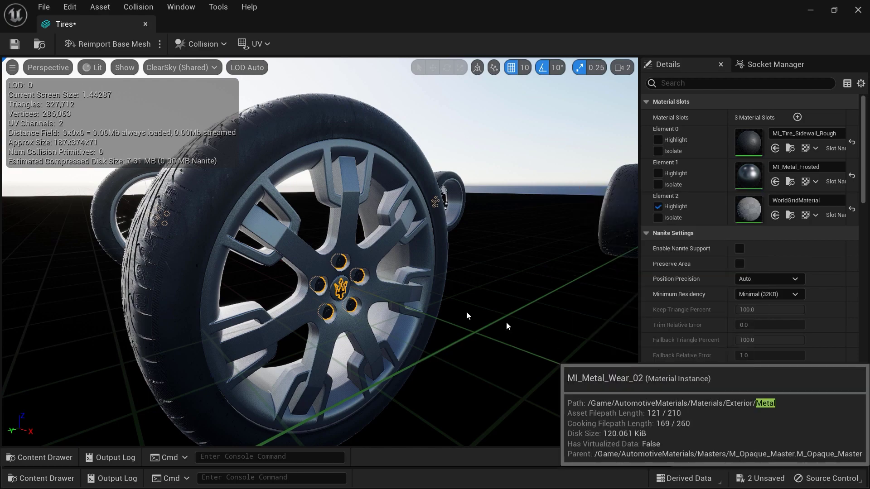
mouse_move(320, 252)
right_mouse_down()
mouse_move(308, 245)
mouse_move(335, 253)
mouse_move(344, 272)
mouse_move(320, 252)
right_mouse_up()
right_click_drag(274, 275, 271, 272)
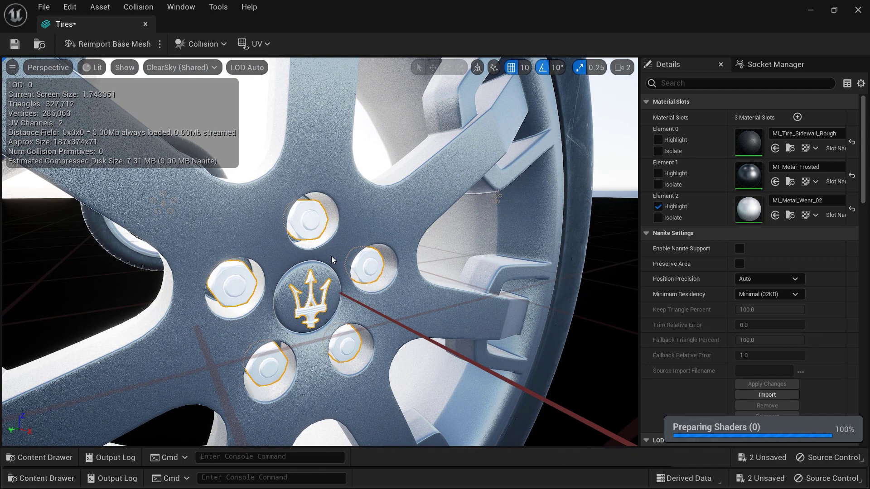
left_click_drag(331, 256, 361, 264)
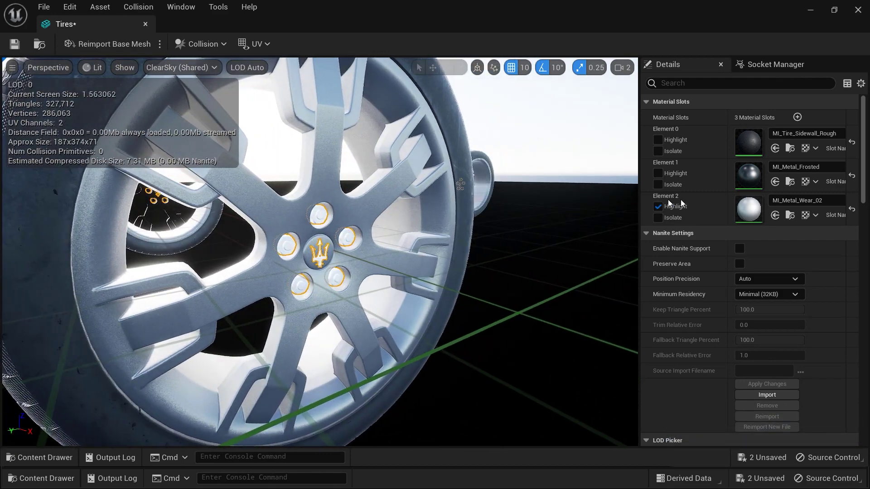
Replace the Element 2 material on the Tires mesh with MI_Metal_Wear_01, check it on the wheel, and close the mesh editor.
left_click(785, 201)
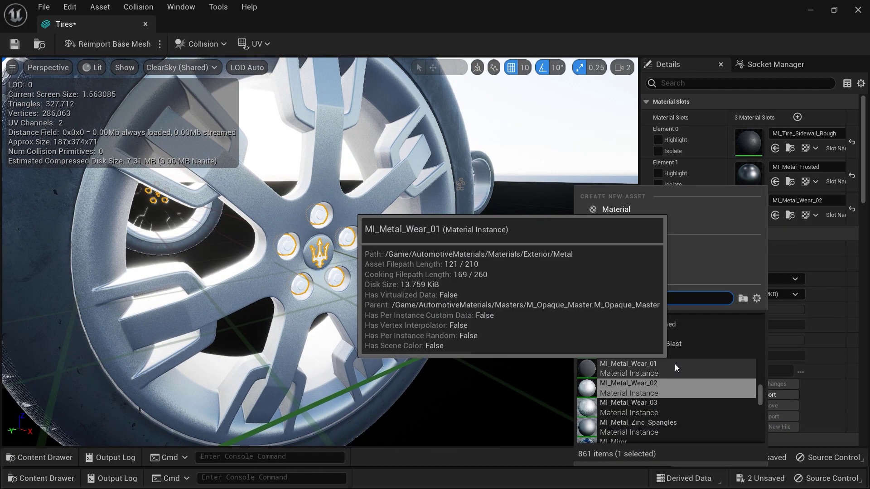
left_click(675, 363)
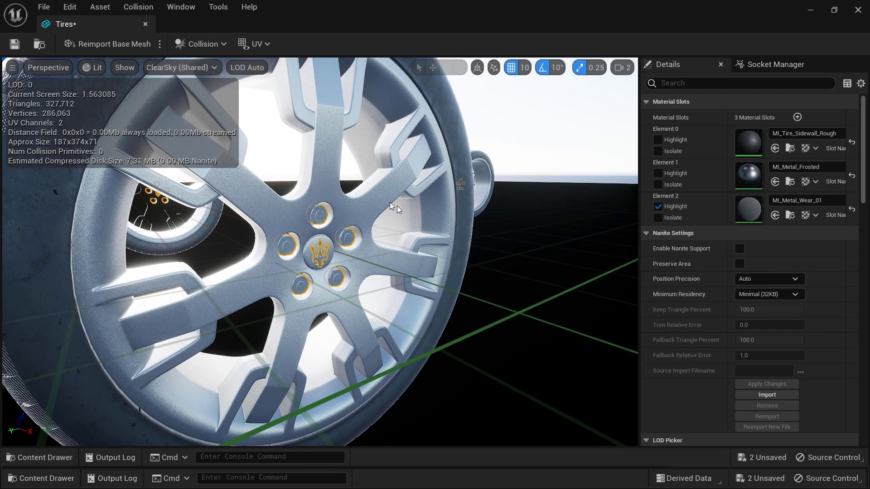
left_click_drag(469, 251, 460, 277)
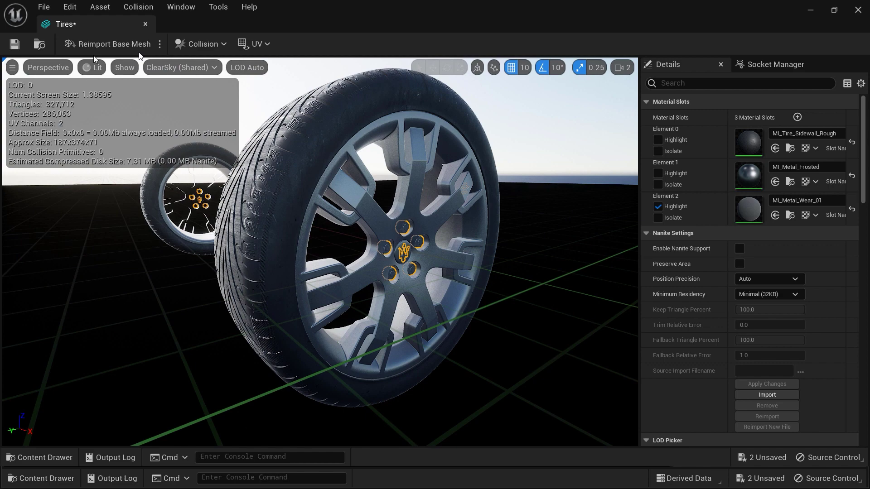
left_click(859, 7)
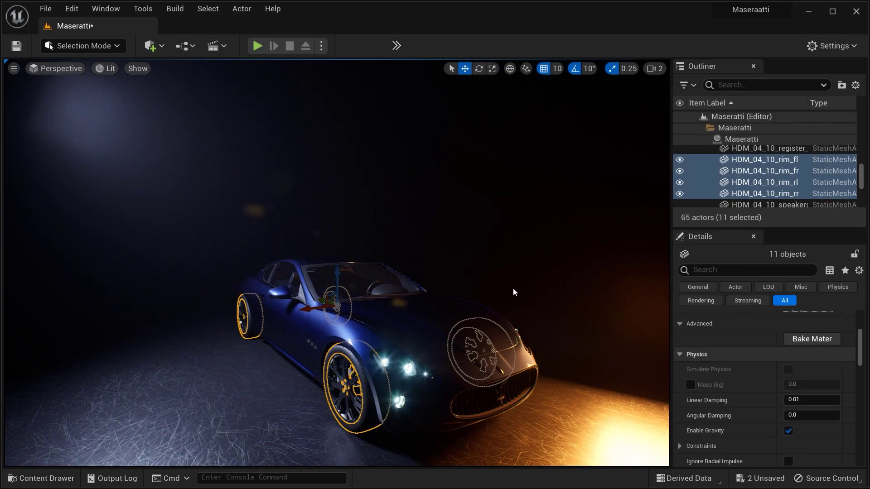
Select all the Maserati's static mesh parts, from the first HDM_04_10_black_plastic part through HDM_04_10_tire_rr.
left_click_drag(513, 287, 489, 293, "alt")
left_click(734, 146)
left_click(730, 138)
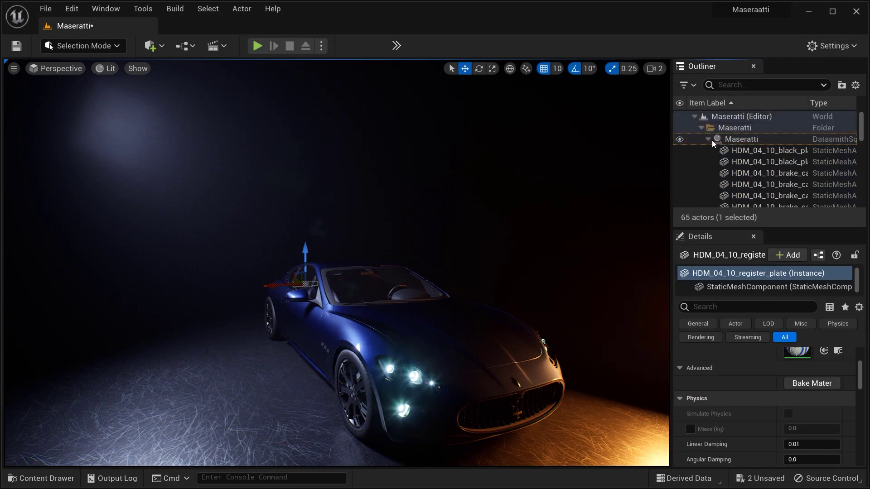
left_click(735, 150)
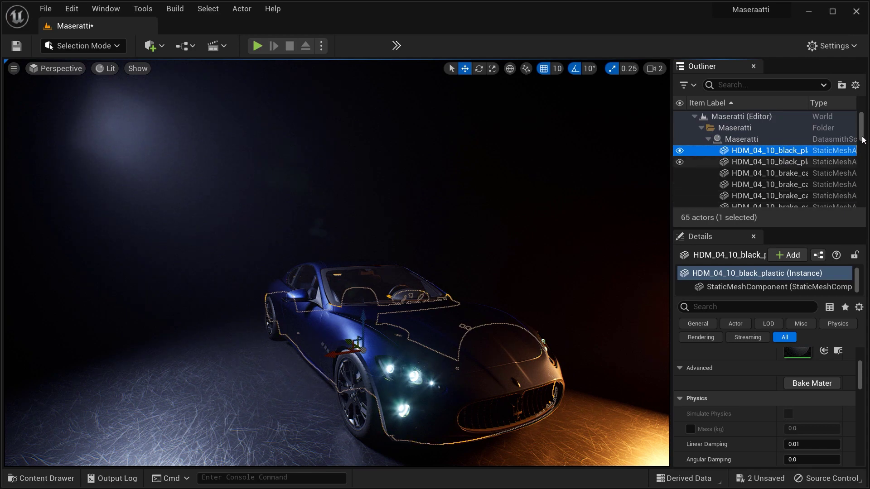
left_click_drag(862, 140, 866, 198)
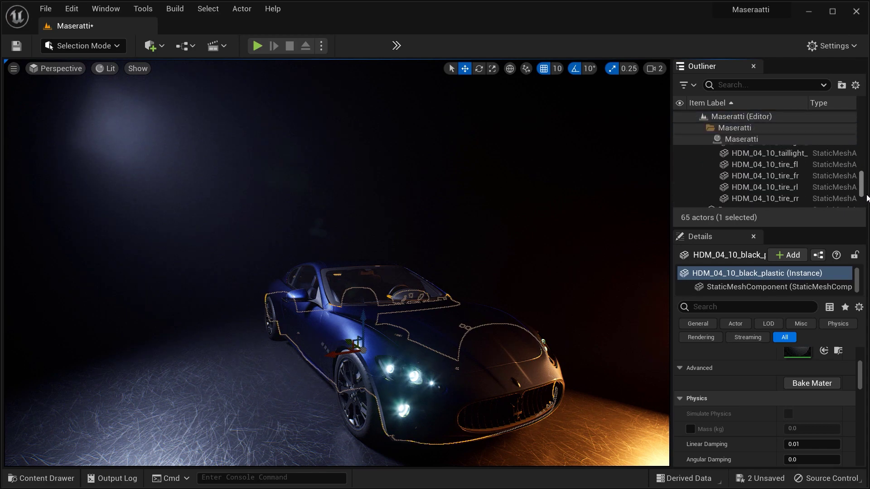
left_click(779, 198, "shift")
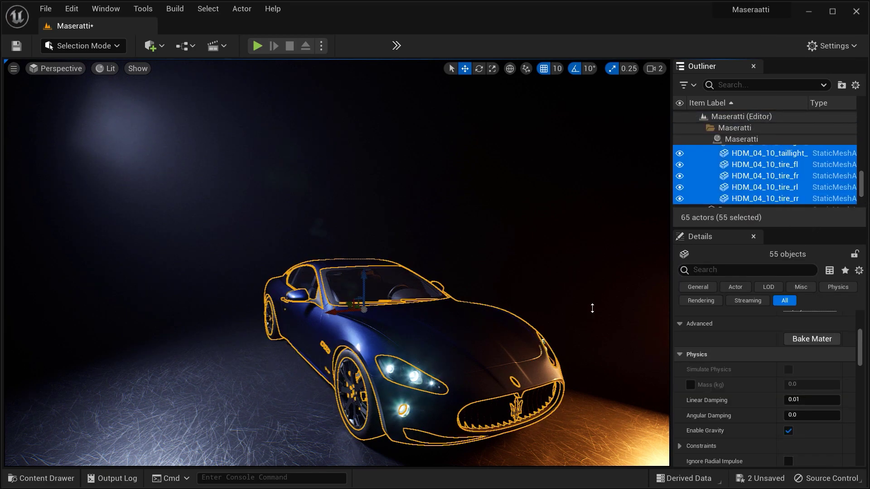
Merge the selected car parts into one static mesh named Car, saved in the Car_Tires folder.
left_click_drag(453, 272, 414, 258, "alt")
right_click_drag(739, 189, 739, 254)
scroll(674, 137, "up", 10)
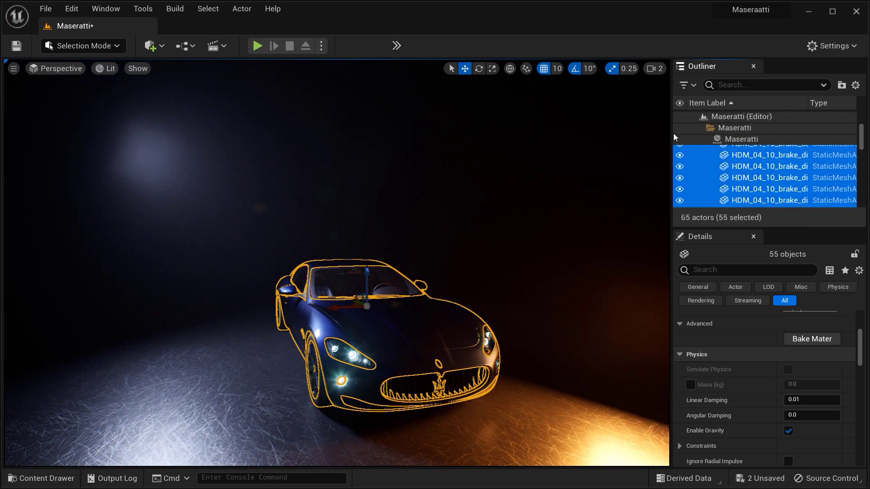
left_click(237, 9)
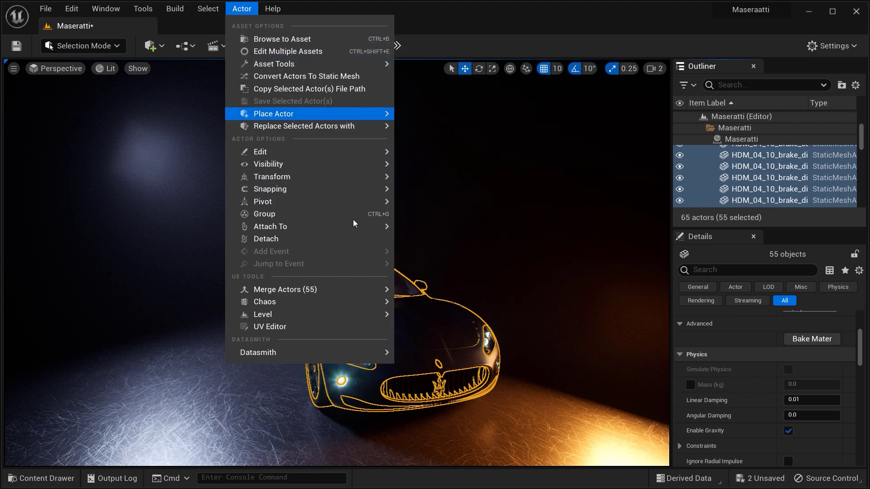
mouse_move(357, 290)
left_click(447, 298)
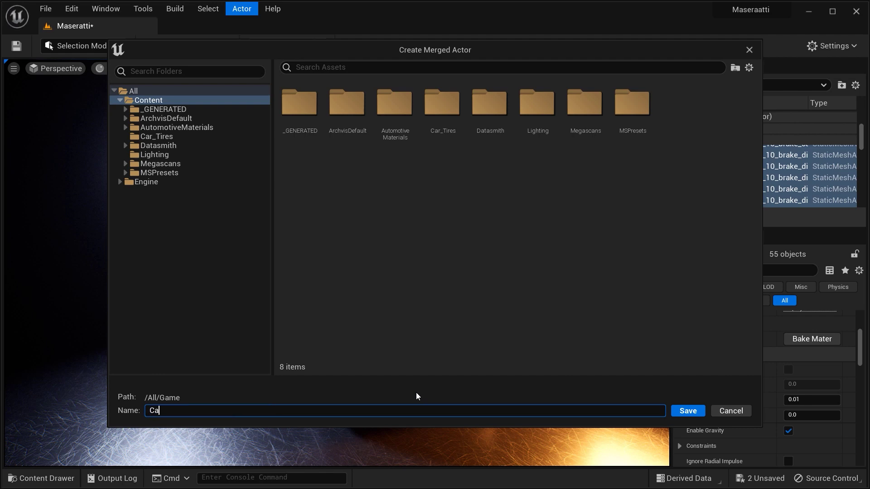
double_click(435, 109)
left_click(686, 411)
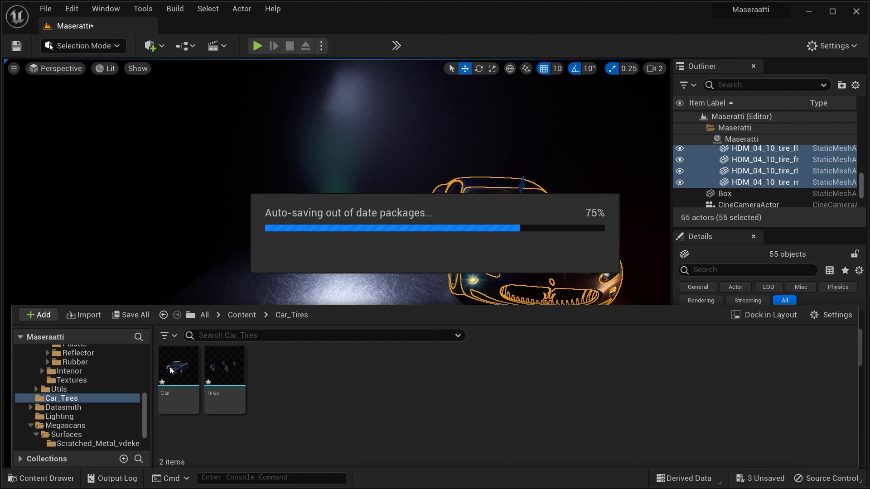
Place the merged Car mesh beside the original Maserati, then rotate it about -30° and shift it farther from the original.
left_click_drag(175, 365, 322, 255)
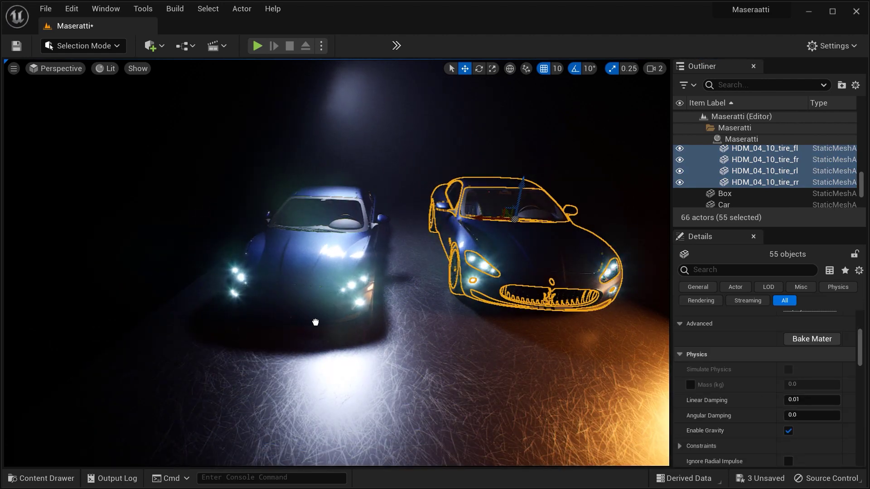
right_click_drag(314, 322, 285, 319)
right_click_drag(351, 293, 372, 294)
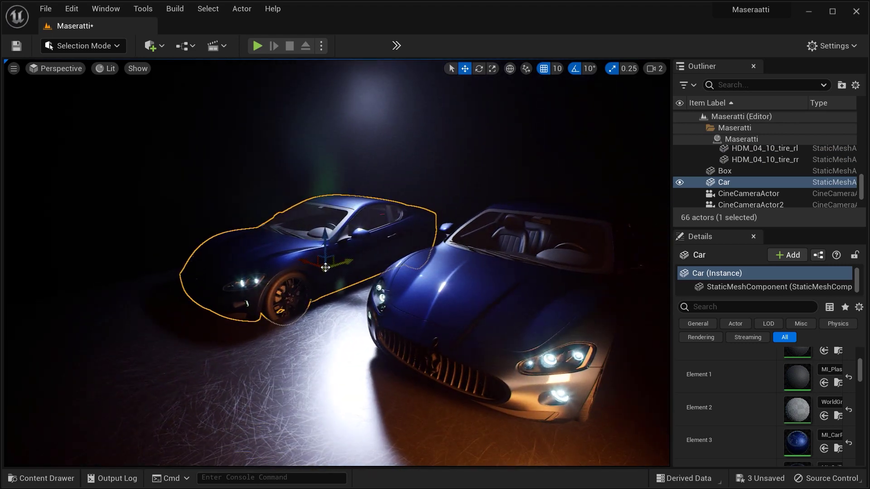
left_click_drag(322, 286, 279, 288)
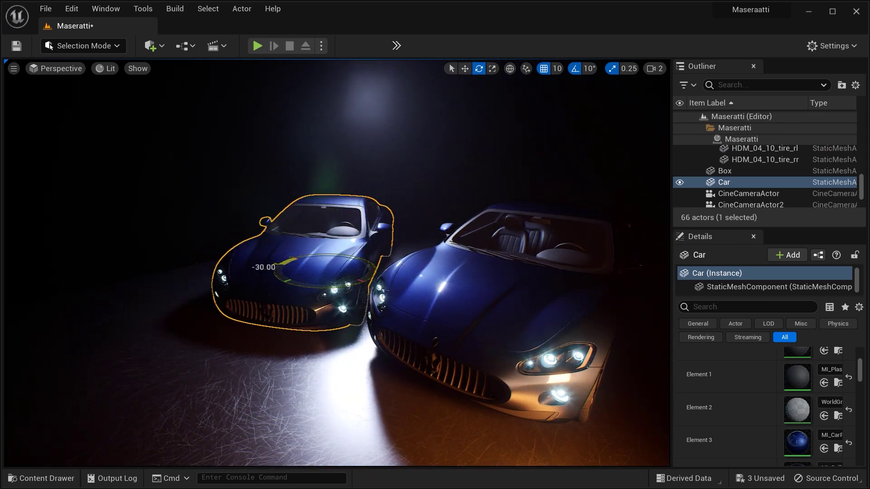
left_click_drag(325, 267, 280, 238)
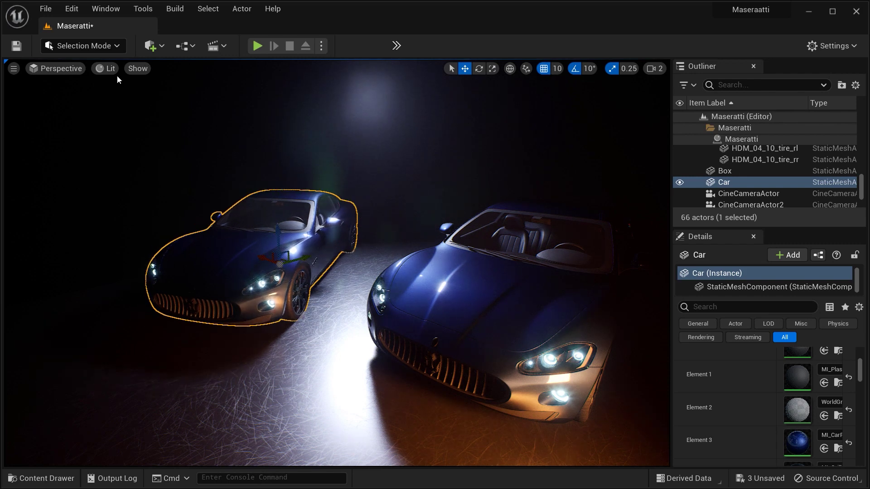
Deselect the Car mesh and view the scene through CineCameraActor2.
key("Escape")
left_click(64, 70)
left_click(86, 212)
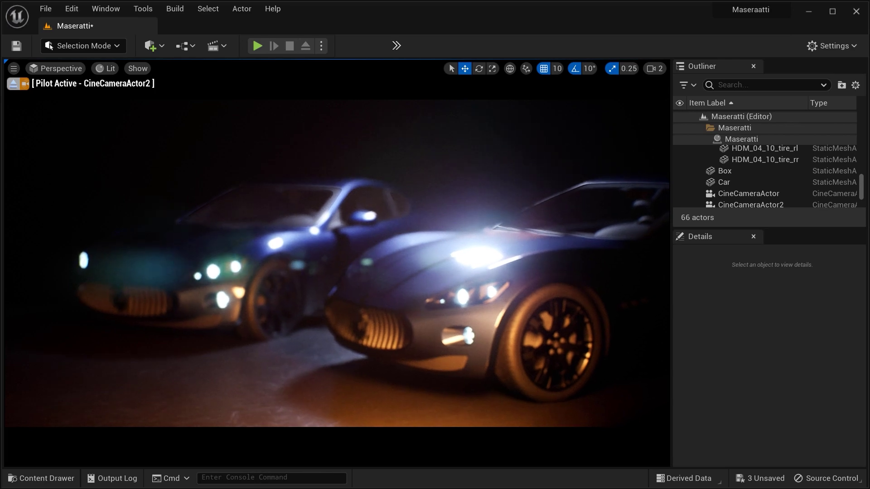
Lower the intensity of RectLight2 to about 12.84 cd.
scroll(725, 193, "down", 5)
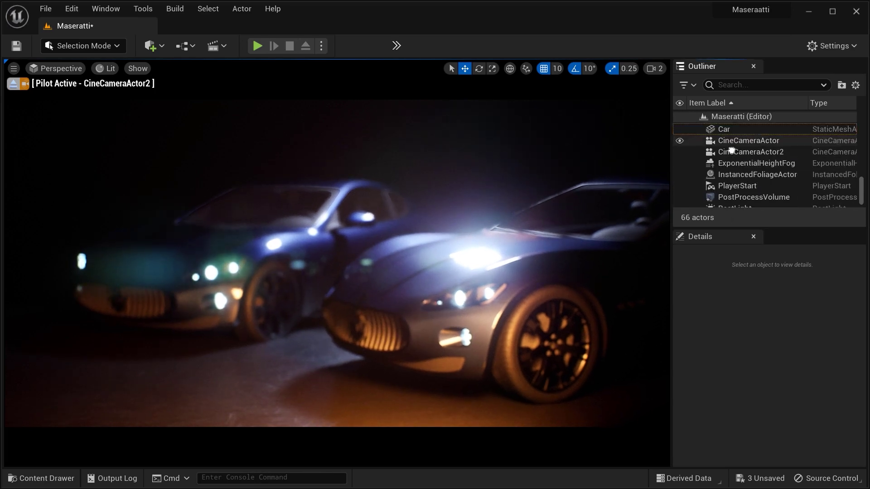
left_click(739, 202)
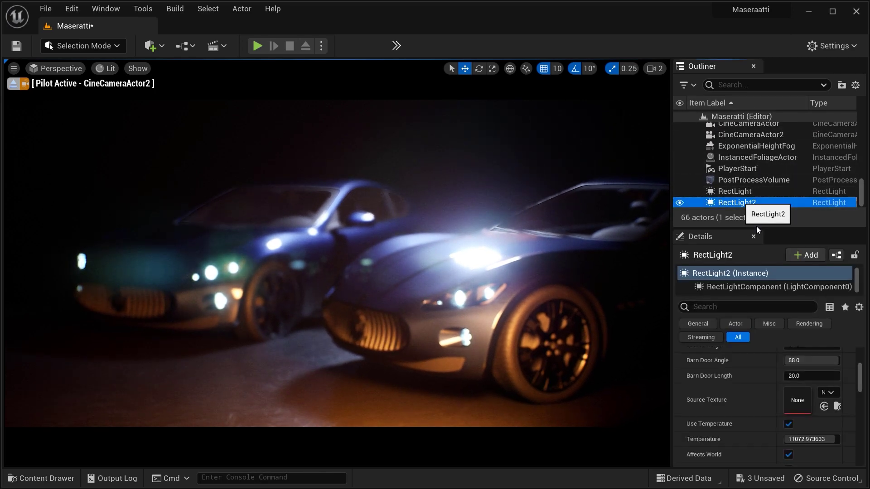
scroll(765, 407, "up", 3)
left_click_drag(798, 354, 766, 354)
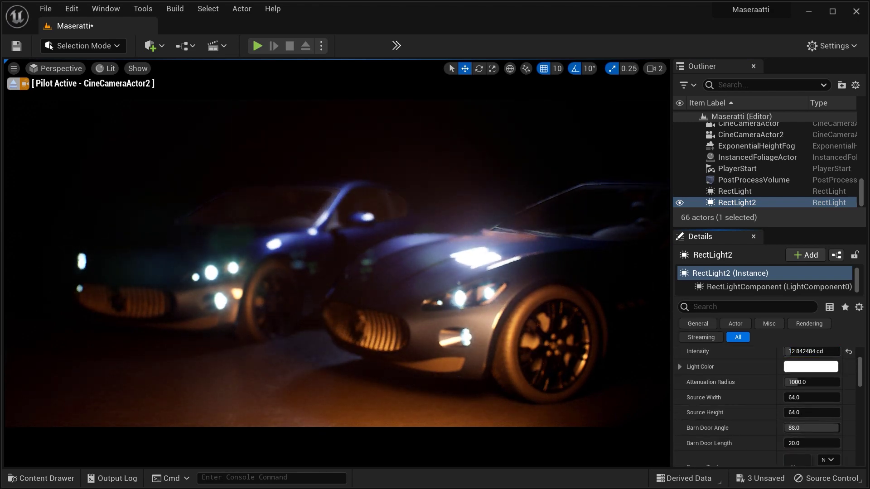